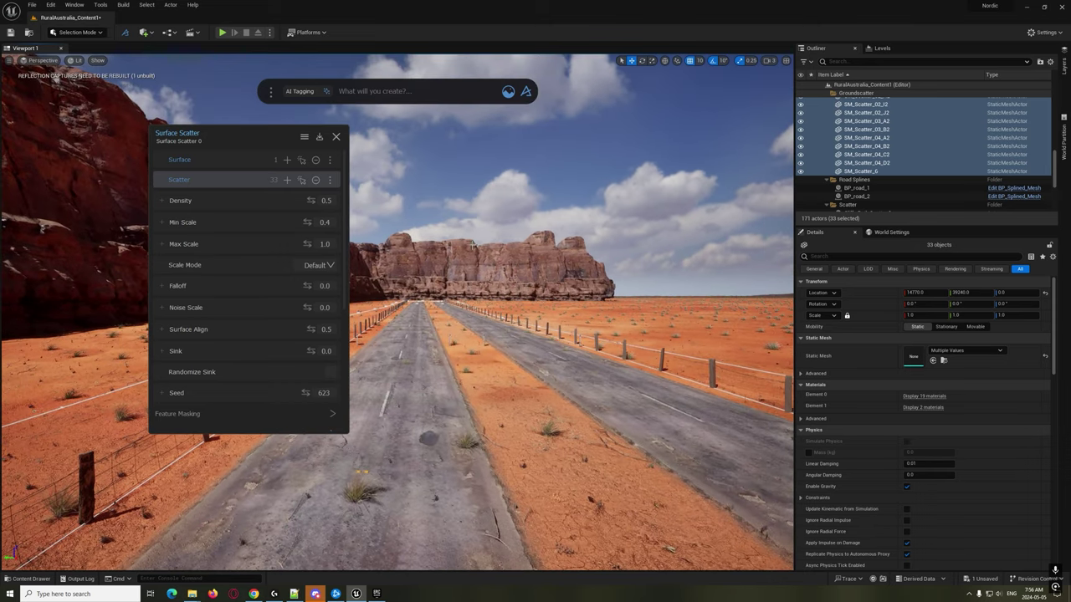
Add Road_spline_curve as a masking object in the Object Masking settings of Surface Scatter 0.
{"action": "left_click_drag", "start_coordinate": [269, 142], "coordinate": [645, 128]}
{"action": "scroll", "coordinate": [651, 327], "scroll_direction": "down", "scroll_amount": 5}
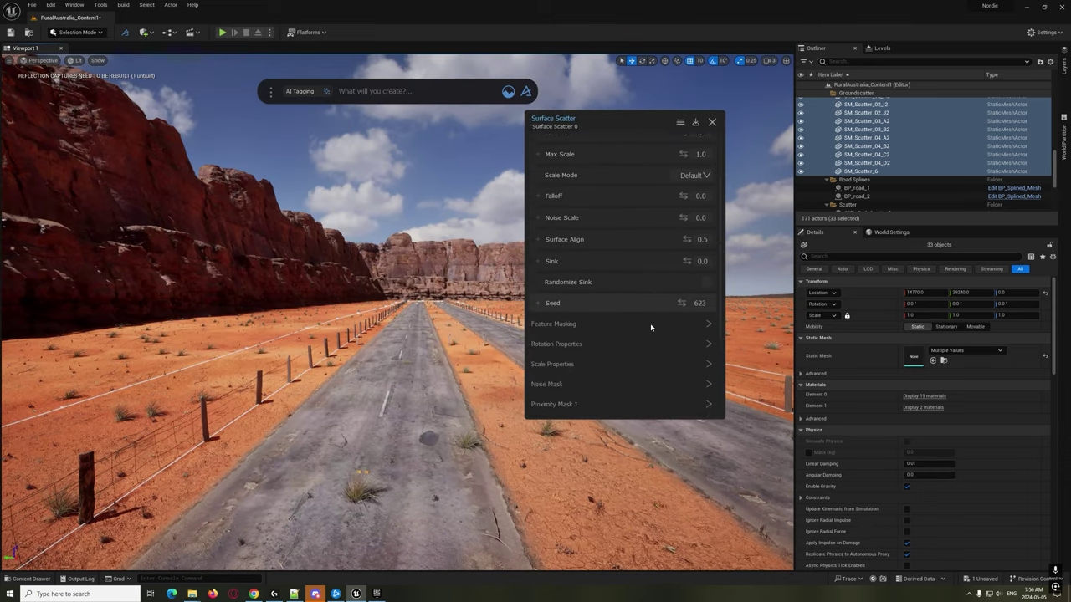
{"action": "scroll", "coordinate": [651, 327], "scroll_direction": "down", "scroll_amount": 1}
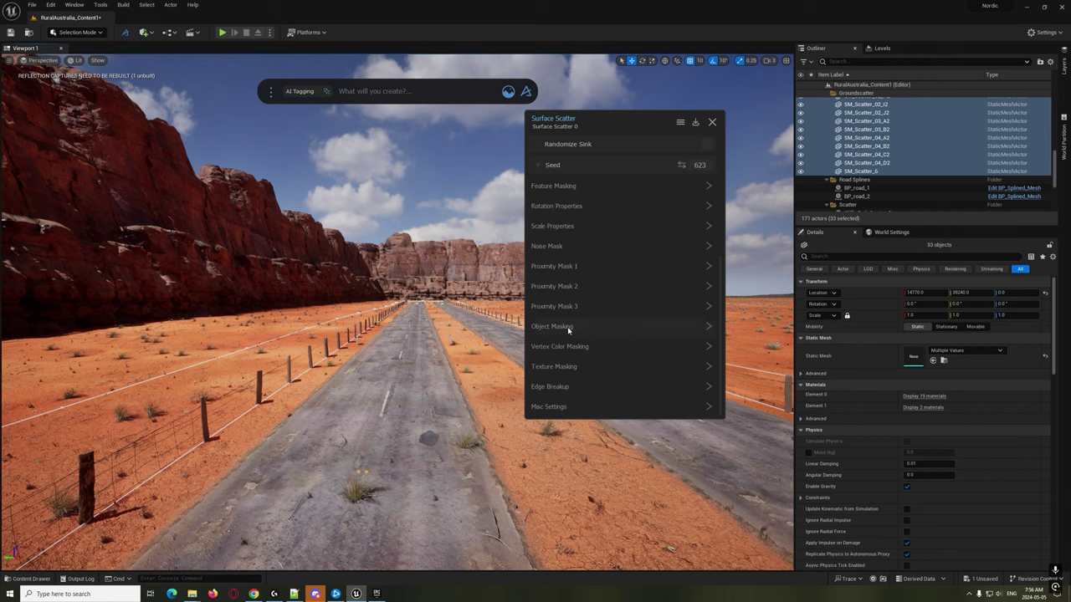
{"action": "left_click", "coordinate": [626, 334]}
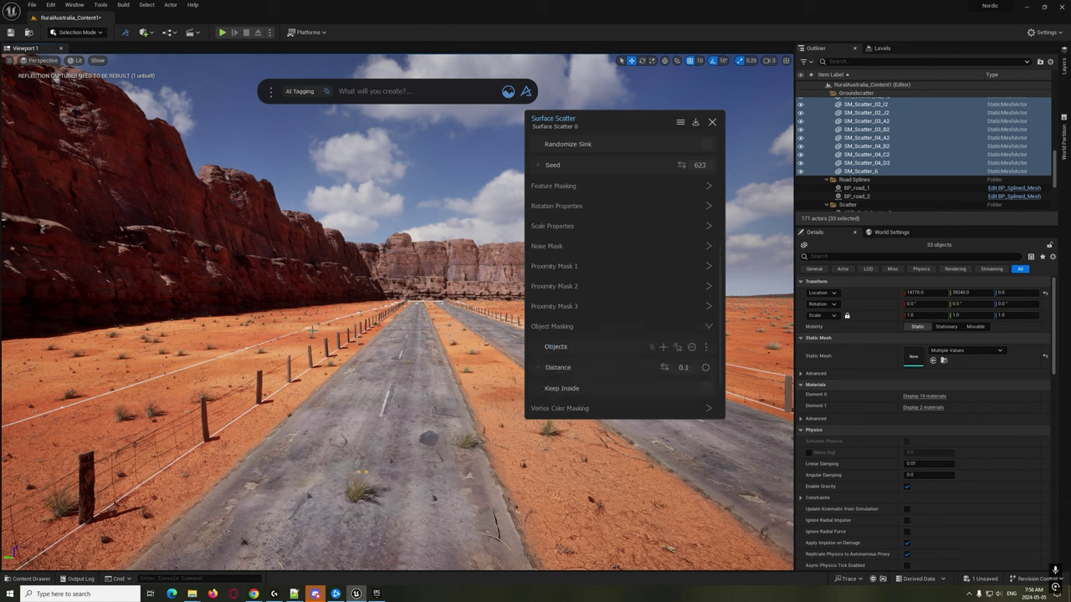
{"action": "scroll", "coordinate": [640, 310], "scroll_direction": "down", "scroll_amount": 3}
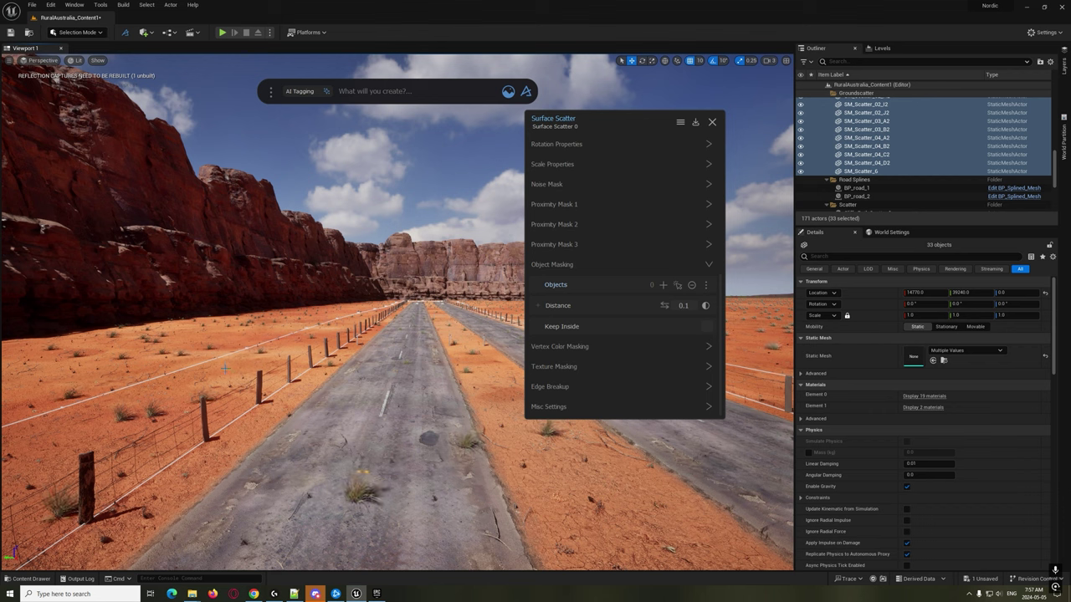
{"action": "left_click", "coordinate": [248, 347]}
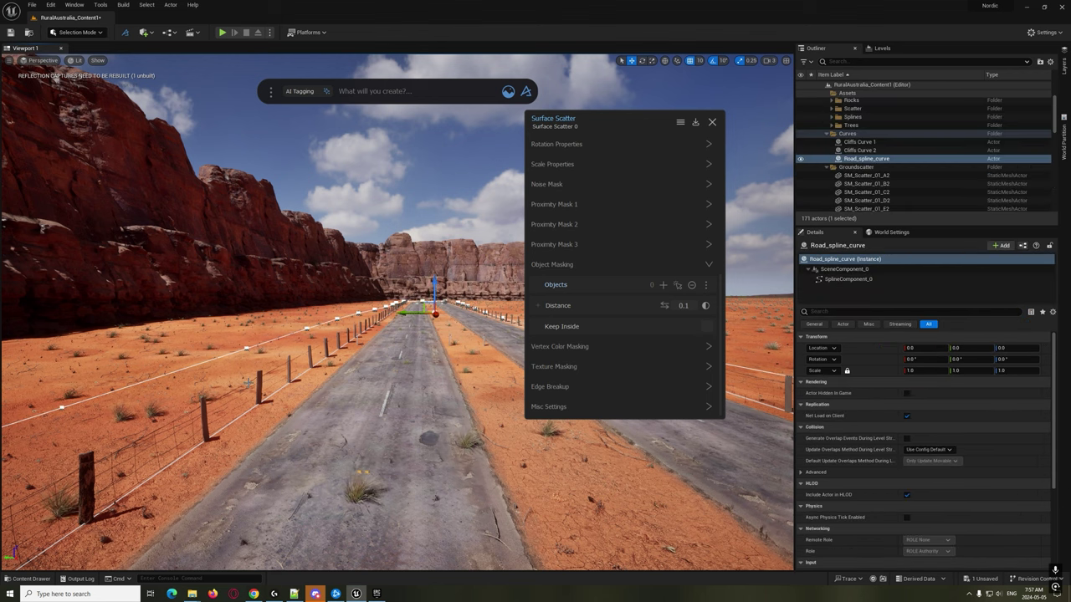
{"action": "left_click", "coordinate": [664, 285]}
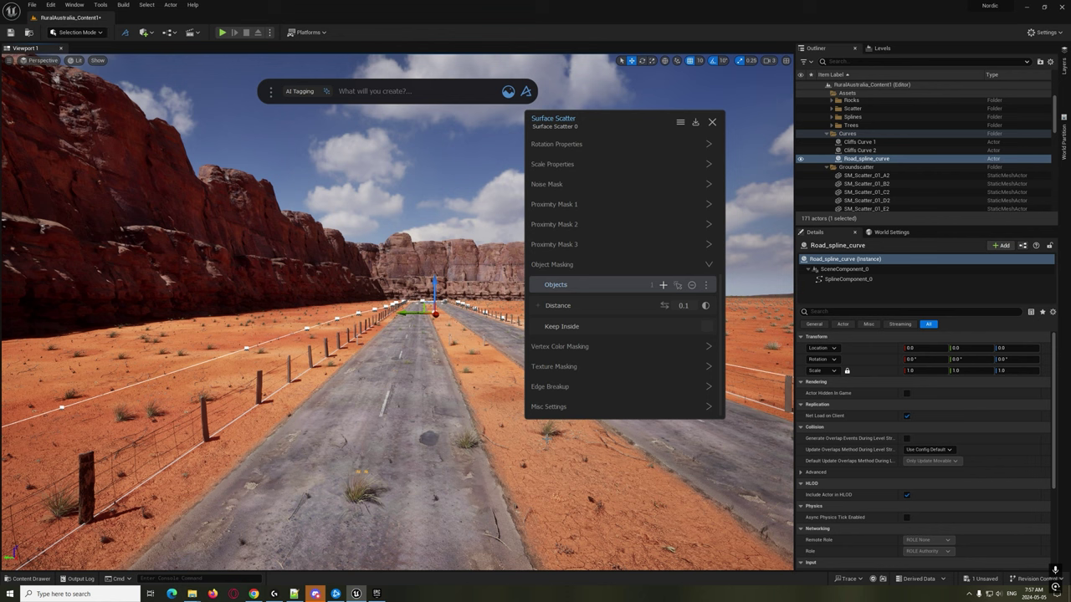
Set the Object Masking distance to 0.01 and close the Surface Scatter settings.
{"action": "key", "text": "a"}
{"action": "right_click_drag", "start_coordinate": [468, 335], "coordinate": [479, 338]}
{"action": "key", "text": "d"}
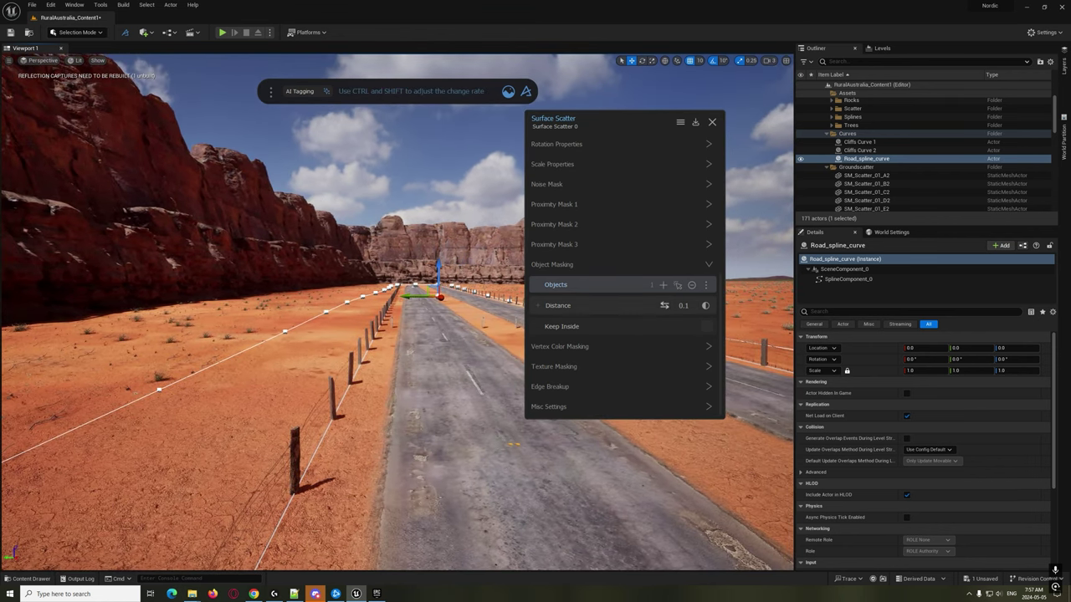
{"action": "left_click_drag", "start_coordinate": [665, 305], "coordinate": [678, 305]}
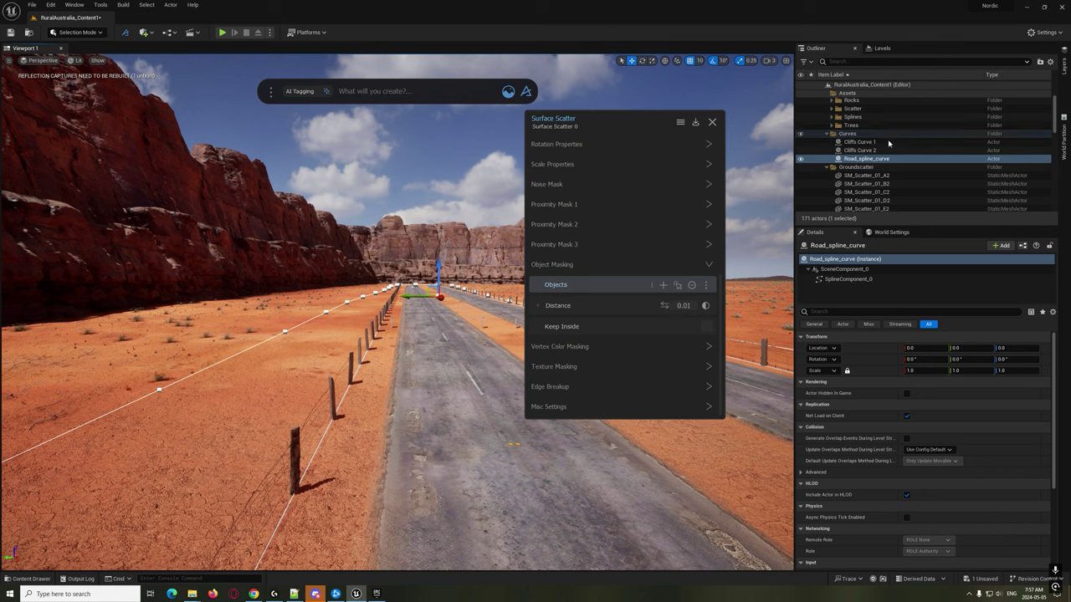
{"action": "left_click", "coordinate": [712, 122]}
Shift Road_spline_curve along the Y axis to a location of -190, centring it better around the two roads.
{"action": "right_click_drag", "start_coordinate": [691, 144], "coordinate": [731, 208]}
{"action": "key", "text": "s"}
{"action": "key", "text": "w"}
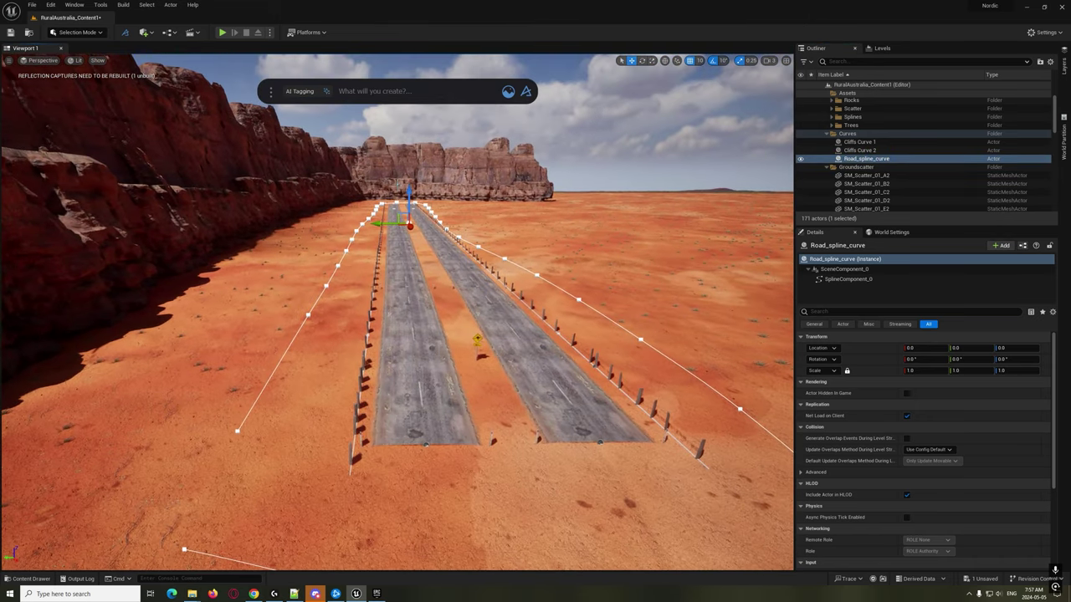
{"action": "left_click_drag", "start_coordinate": [384, 221], "coordinate": [390, 223]}
{"action": "key", "text": "d"}
{"action": "right_click_drag", "start_coordinate": [318, 294], "coordinate": [368, 302]}
{"action": "key", "text": "w"}
{"action": "key", "text": "a"}
{"action": "key", "text": "e"}
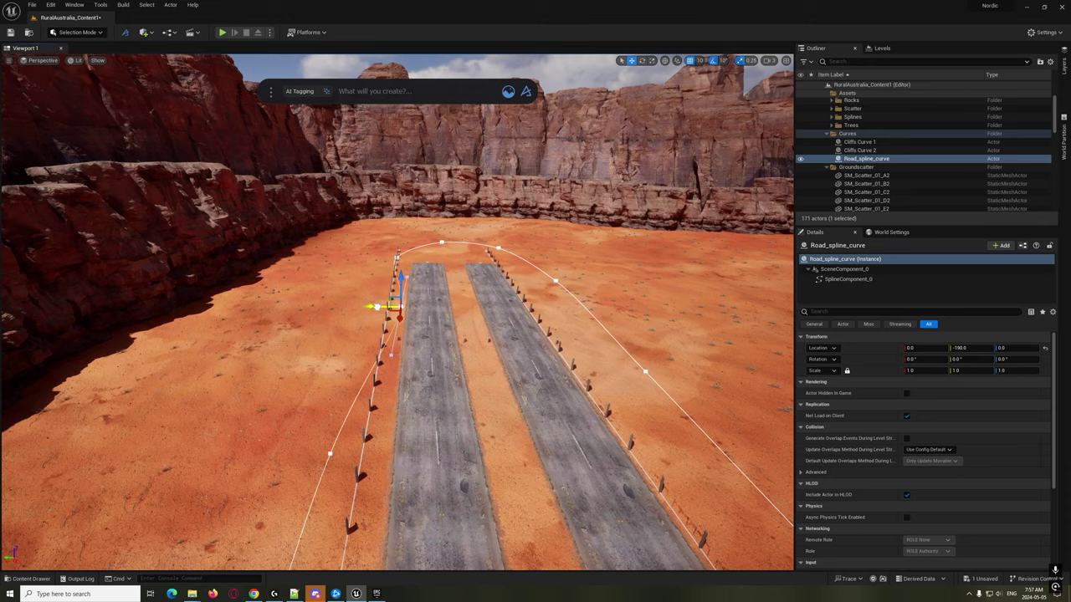
{"action": "right_click_drag", "start_coordinate": [368, 303], "coordinate": [558, 299]}
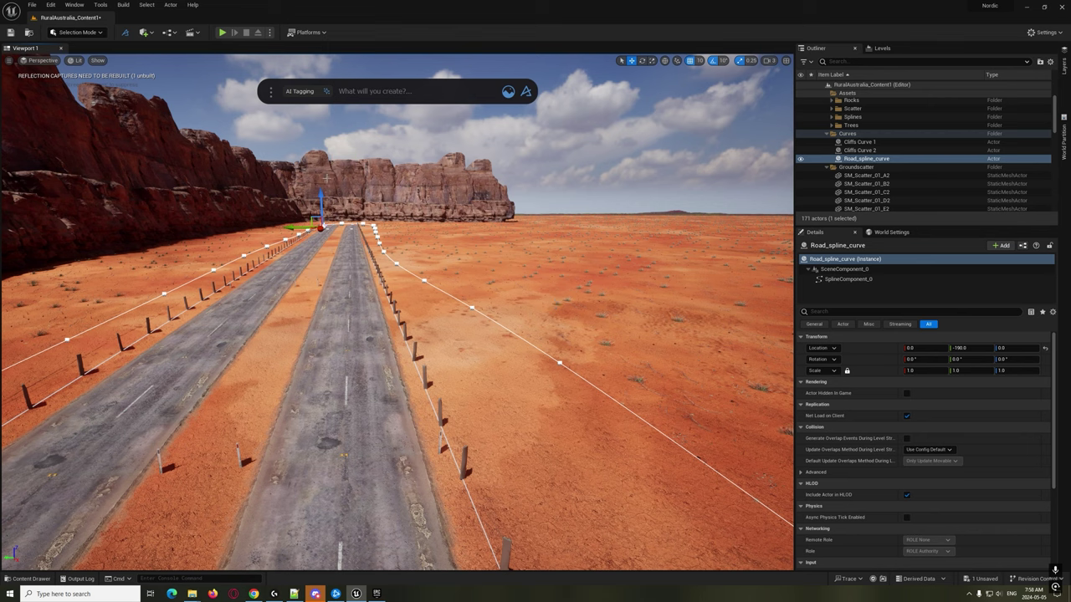
Move the Surface Scatter 0 actor into the top-level Scatter folder.
{"action": "left_click", "coordinate": [602, 318]}
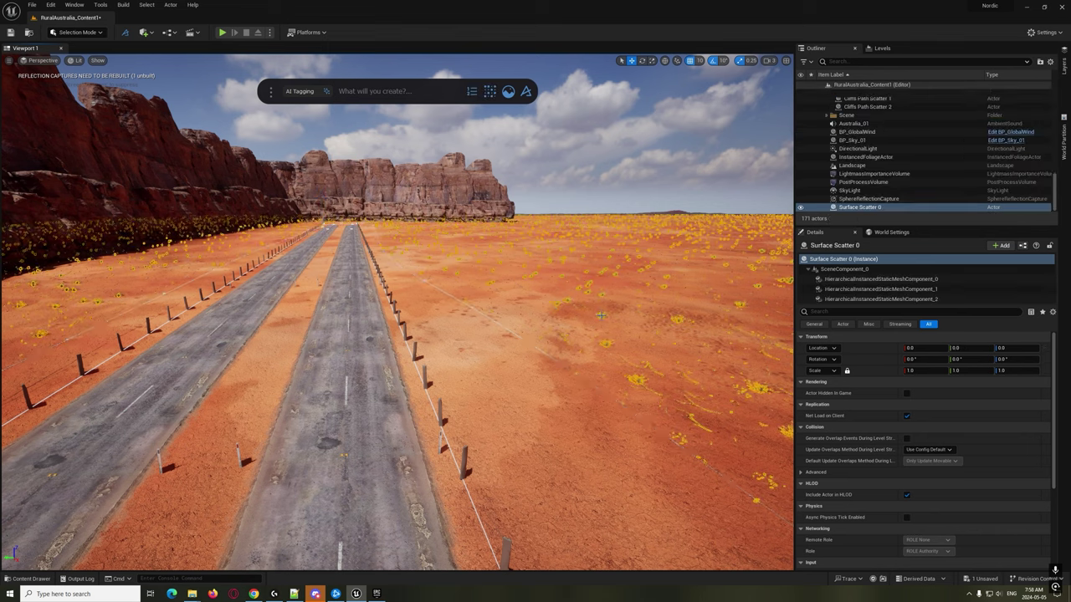
{"action": "right_click", "coordinate": [859, 207]}
{"action": "mouse_move", "coordinate": [911, 409]}
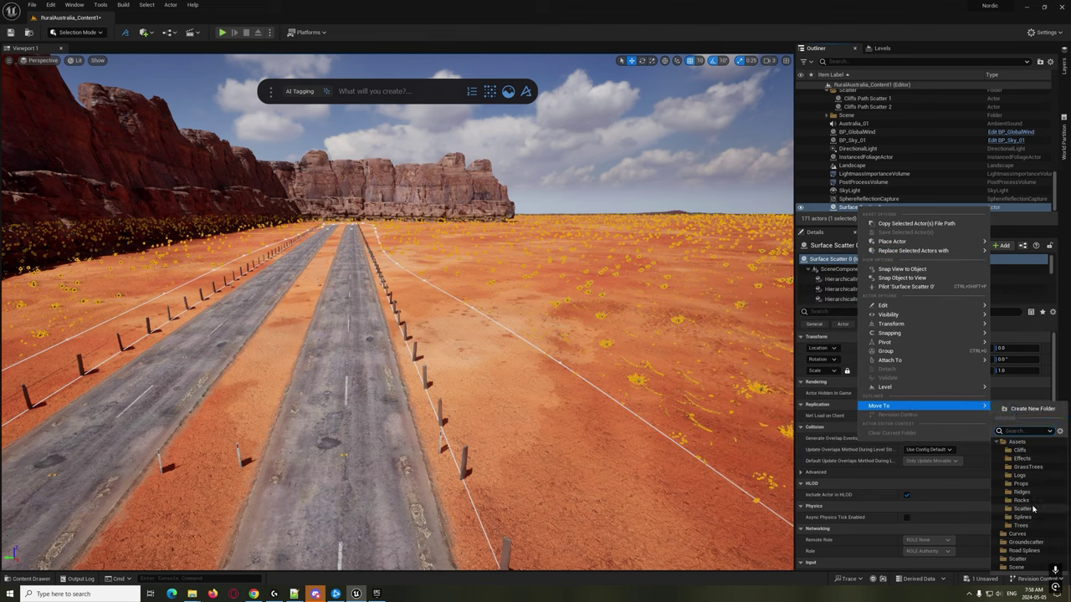
{"action": "left_click", "coordinate": [1017, 558]}
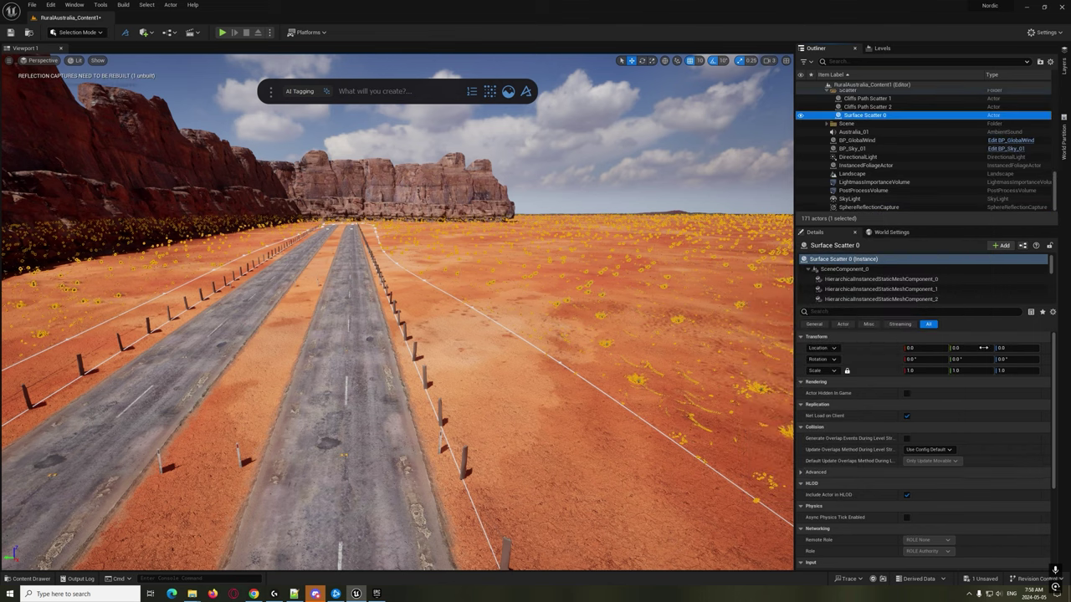
{"action": "scroll", "coordinate": [962, 159], "scroll_direction": "up", "scroll_amount": 4}
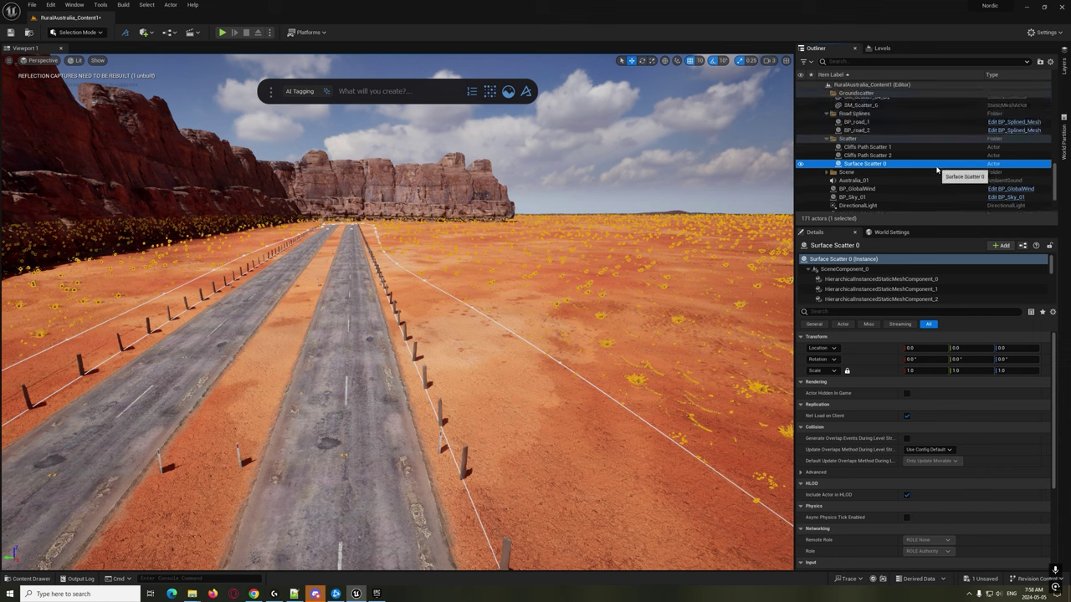
Rename the Scatter folder as Dash Scatter and collapse the Assets folder.
{"action": "left_click", "coordinate": [859, 140]}
{"action": "left_click", "coordinate": [858, 139]}
{"action": "key", "text": "F2"}
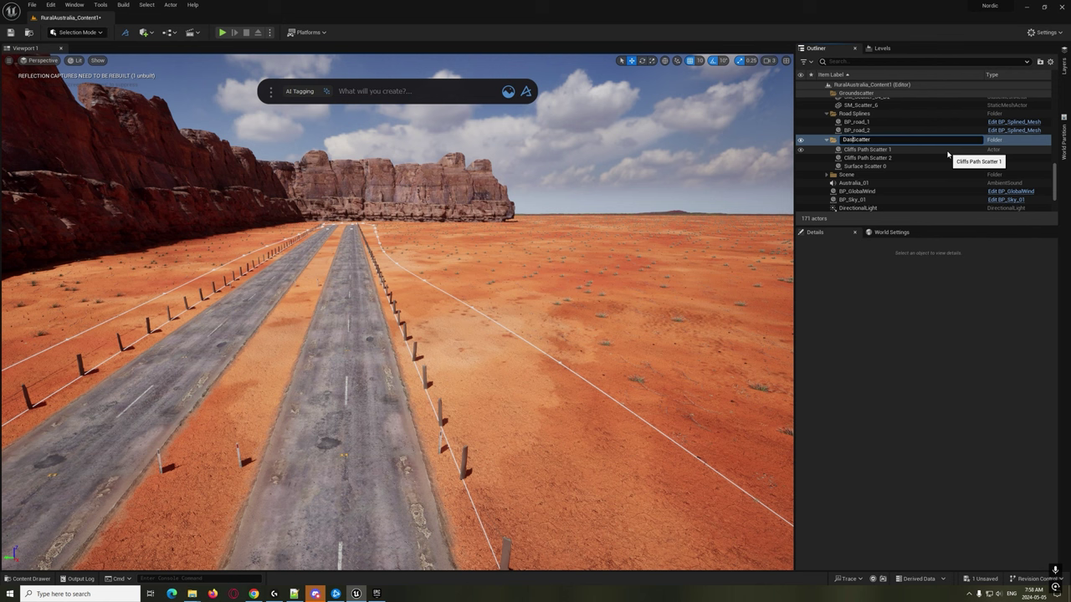
{"action": "type", "text": "Das"}
{"action": "key", "text": "Return"}
{"action": "left_click_drag", "start_coordinate": [1055, 182], "coordinate": [1060, 107]}
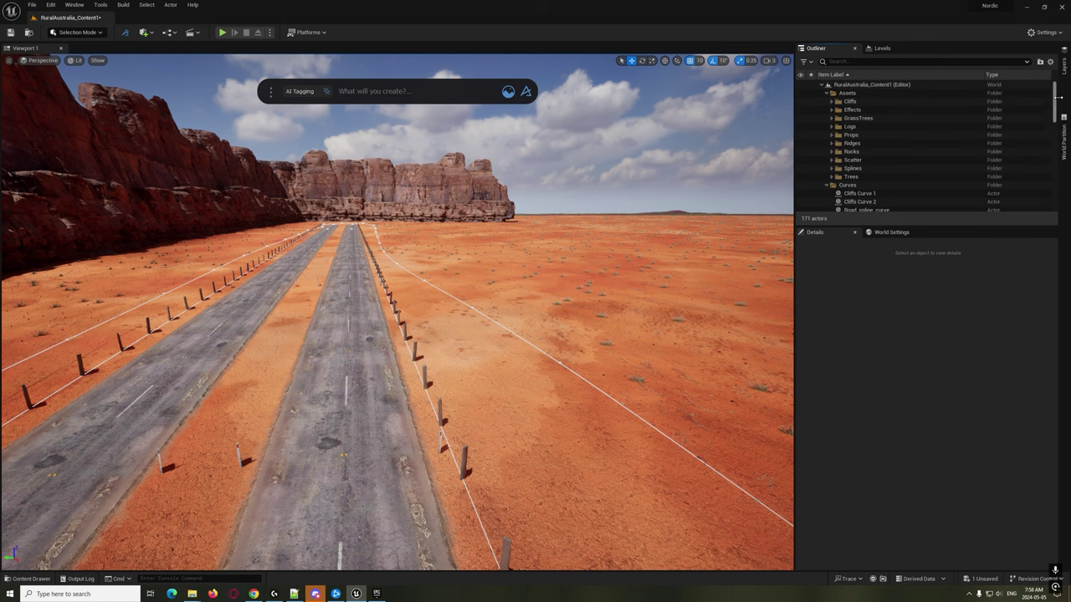
{"action": "left_click", "coordinate": [827, 93]}
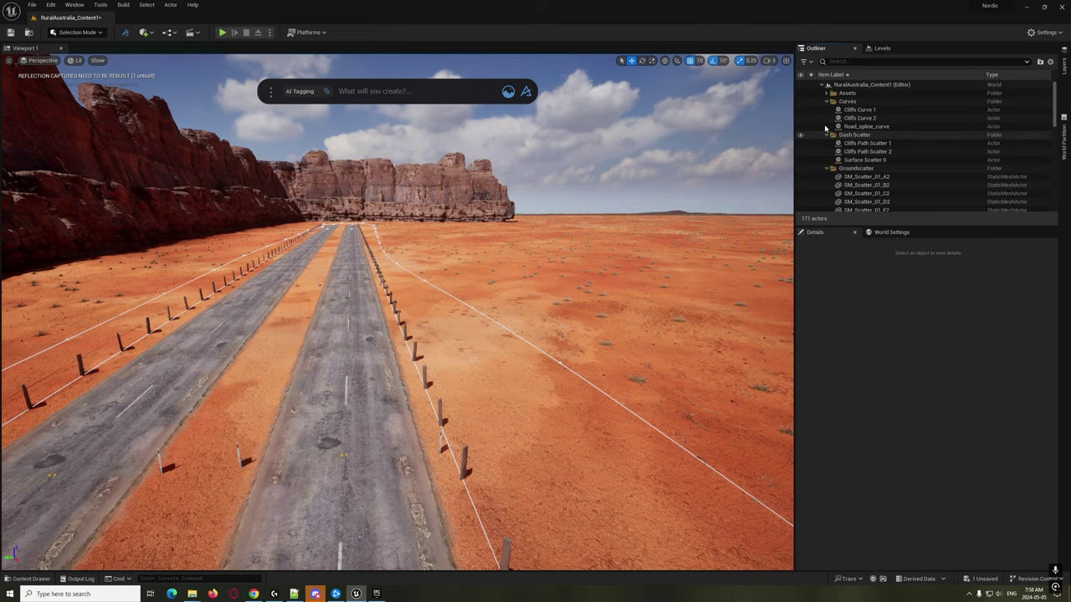
Reopen the Surface Scatter 0 settings with an enlarged panel and set Max Scale to 2.0.
{"action": "left_click", "coordinate": [855, 136]}
{"action": "left_click", "coordinate": [863, 160]}
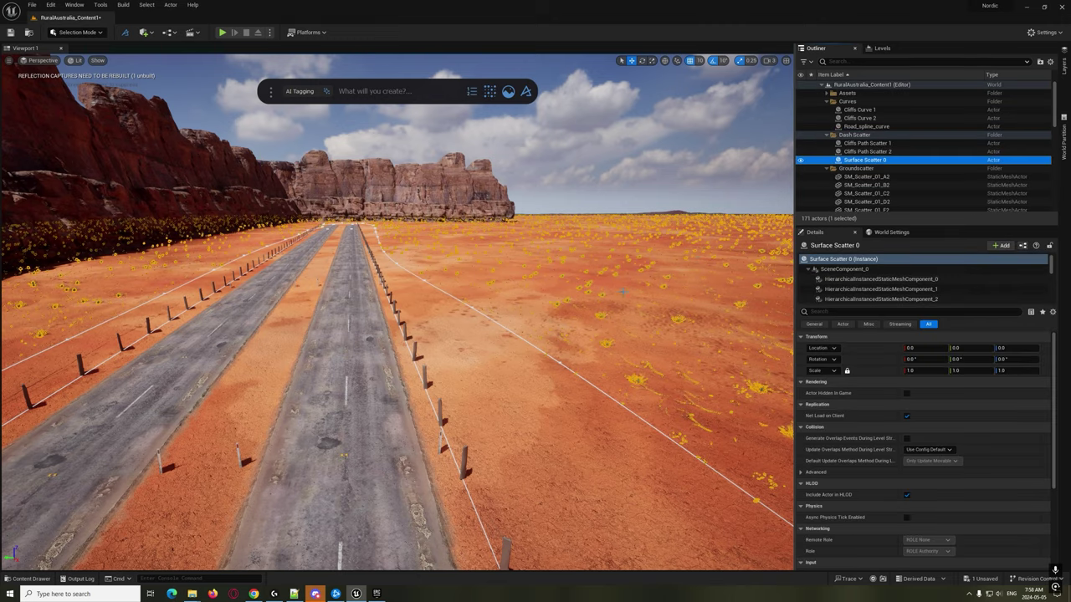
{"action": "key", "text": "s"}
{"action": "right_click_drag", "start_coordinate": [611, 276], "coordinate": [579, 283]}
{"action": "key", "text": "a"}
{"action": "key", "text": "d"}
{"action": "key", "text": "a"}
{"action": "key", "text": "d"}
{"action": "key", "text": "w"}
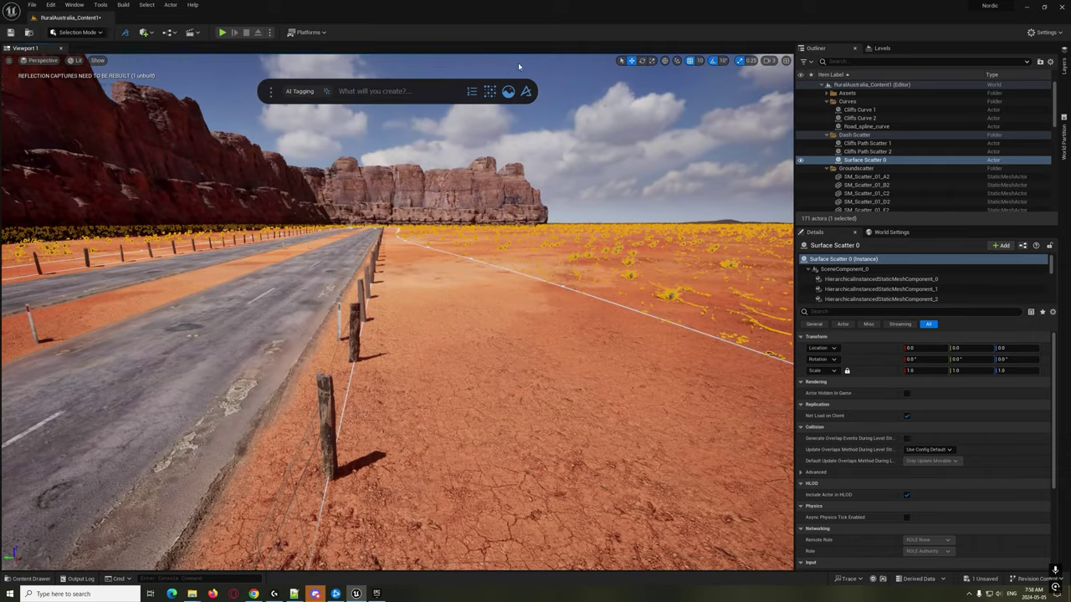
{"action": "left_click", "coordinate": [471, 91]}
{"action": "left_click_drag", "start_coordinate": [580, 134], "coordinate": [209, 129]}
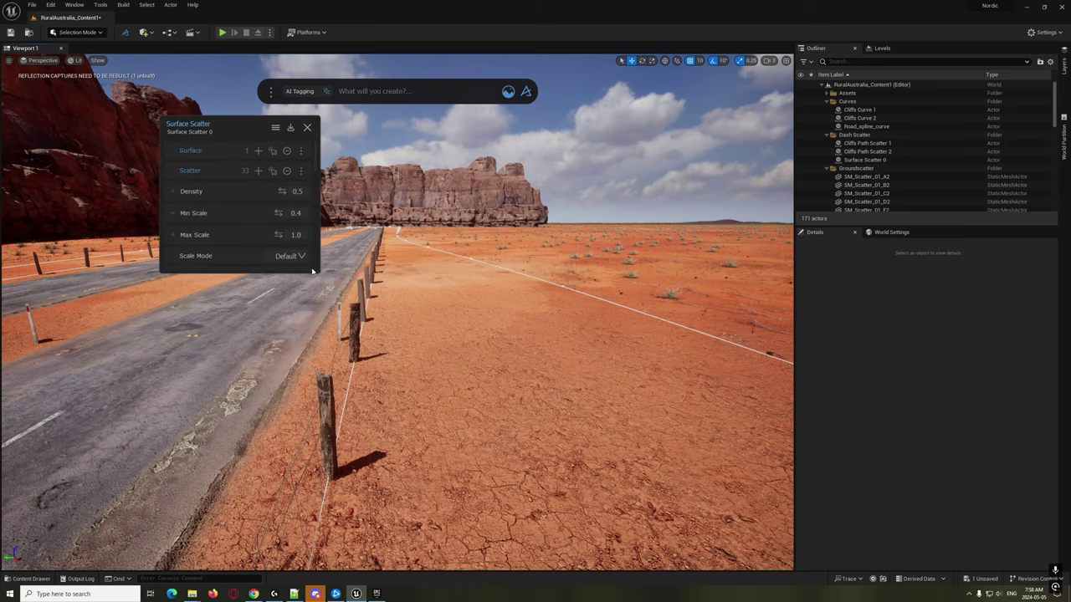
{"action": "left_click_drag", "start_coordinate": [316, 271], "coordinate": [353, 450]}
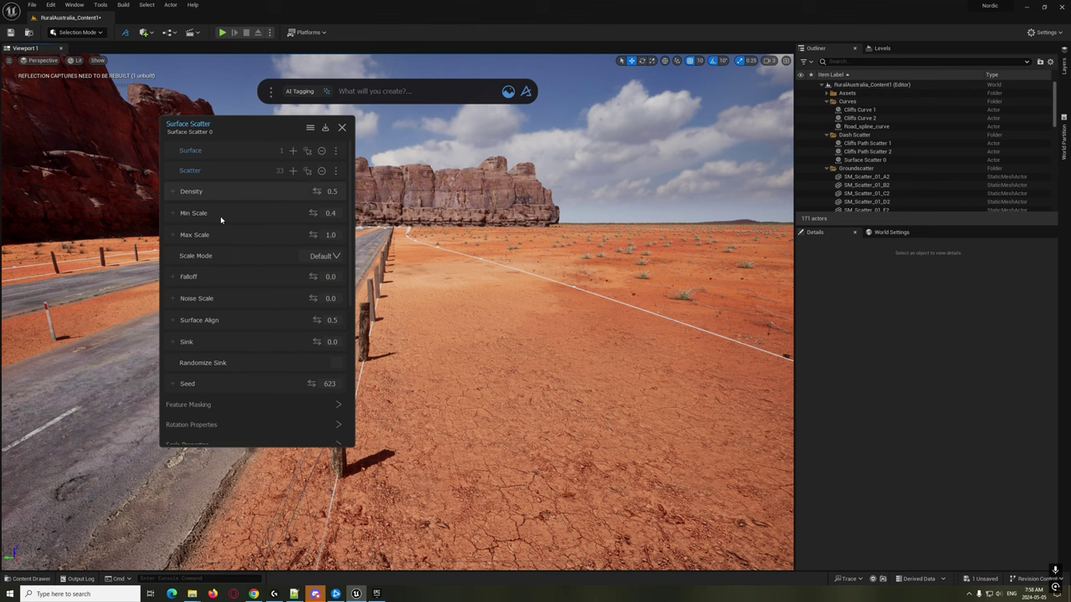
{"action": "type", "text": "4"}
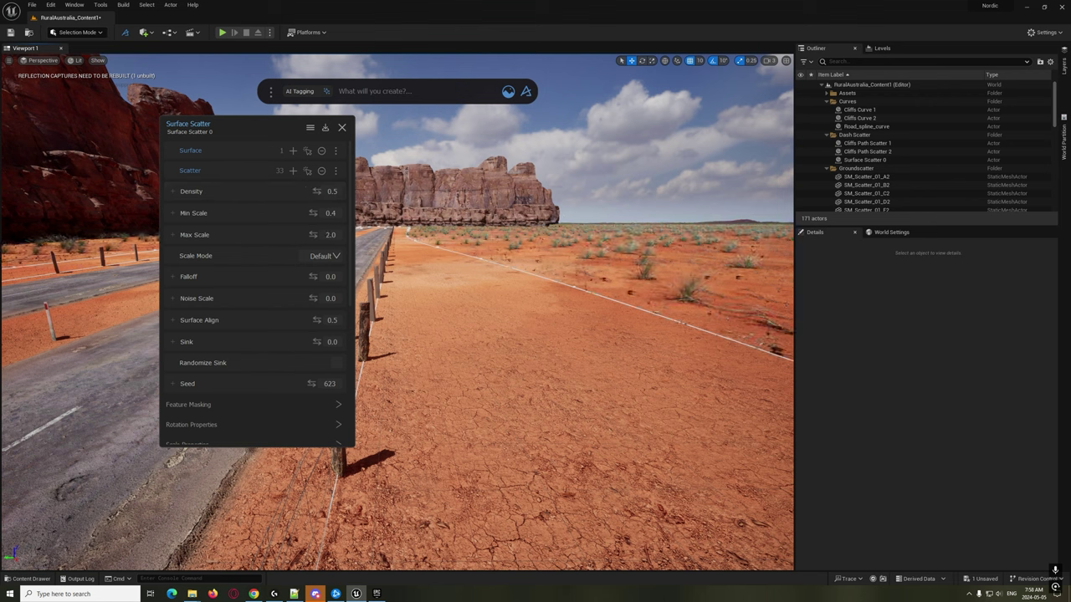
{"action": "left_click_drag", "start_coordinate": [261, 128], "coordinate": [143, 99]}
Hide the Surface Scatter 0 actor so that the road curve can be edited without the plants.
{"action": "right_click_drag", "start_coordinate": [436, 276], "coordinate": [452, 340]}
{"action": "left_click", "coordinate": [866, 127]}
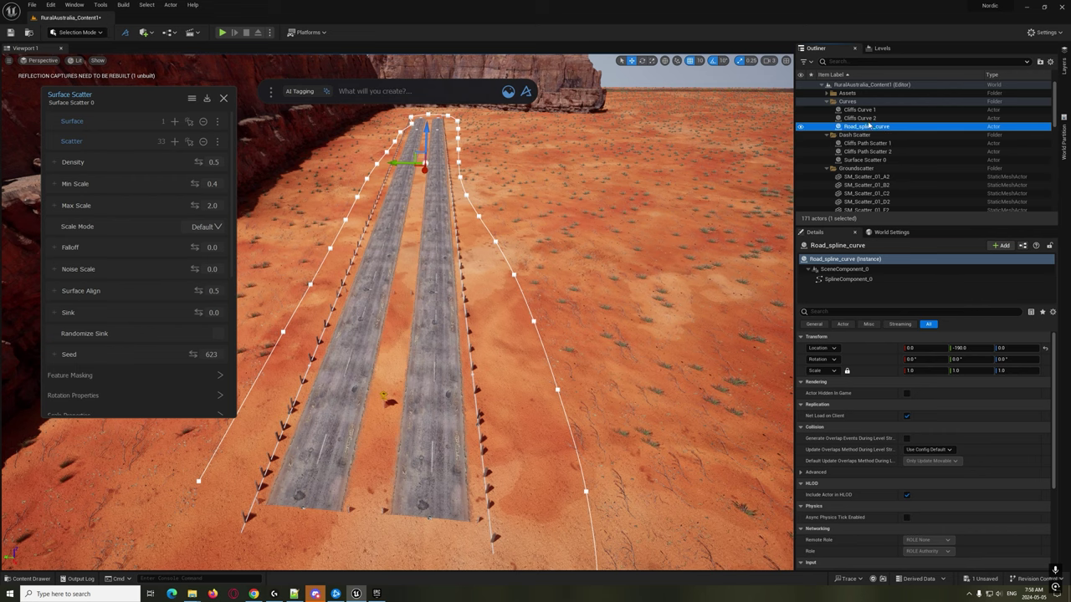
{"action": "left_click", "coordinate": [864, 160]}
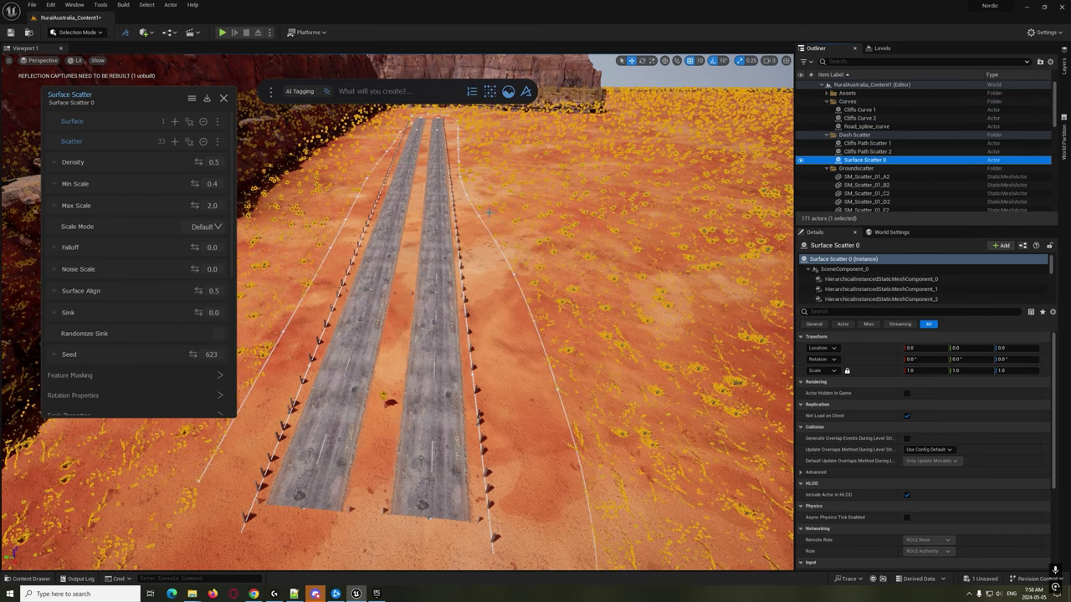
{"action": "left_click", "coordinate": [801, 160]}
Pull the first two outward-bulging points of Road_spline_curve beside the right-hand road in toward the fence.
{"action": "right_click_drag", "start_coordinate": [653, 251], "coordinate": [632, 179]}
{"action": "mouse_move", "coordinate": [503, 369]}
{"action": "right_mouse_down"}
{"action": "mouse_move", "coordinate": [517, 377]}
{"action": "mouse_move", "coordinate": [503, 369]}
{"action": "right_mouse_up"}
{"action": "left_click", "coordinate": [512, 371]}
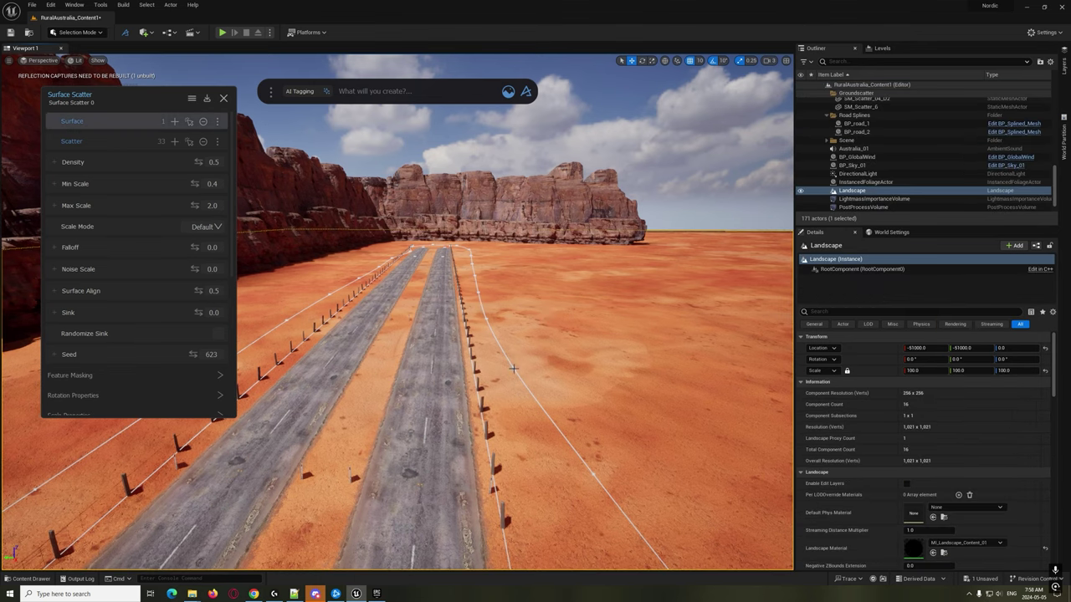
{"action": "left_click", "coordinate": [513, 367]}
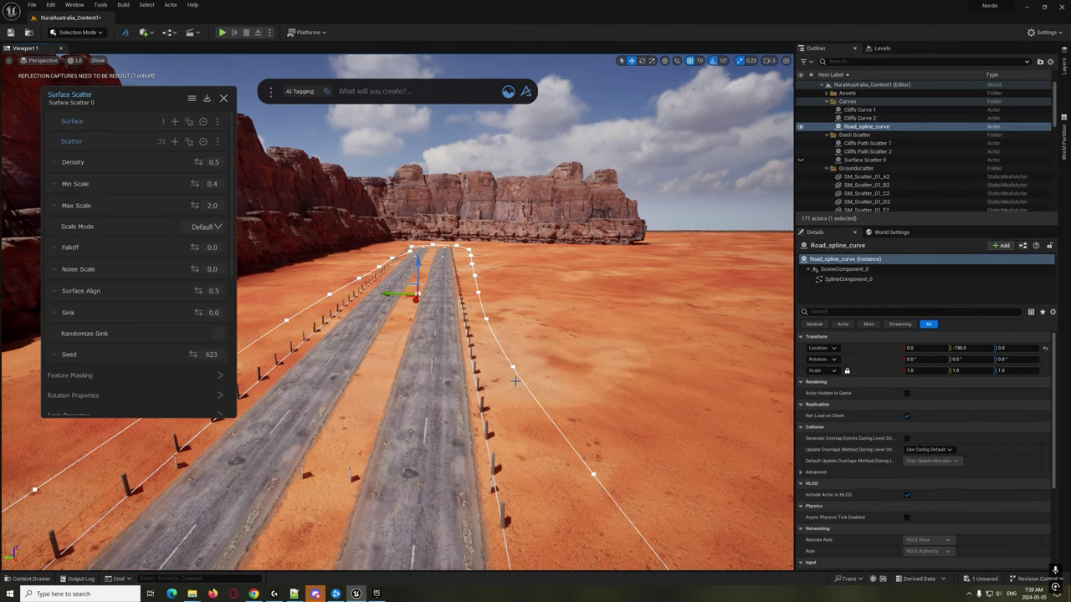
{"action": "left_click", "coordinate": [513, 369]}
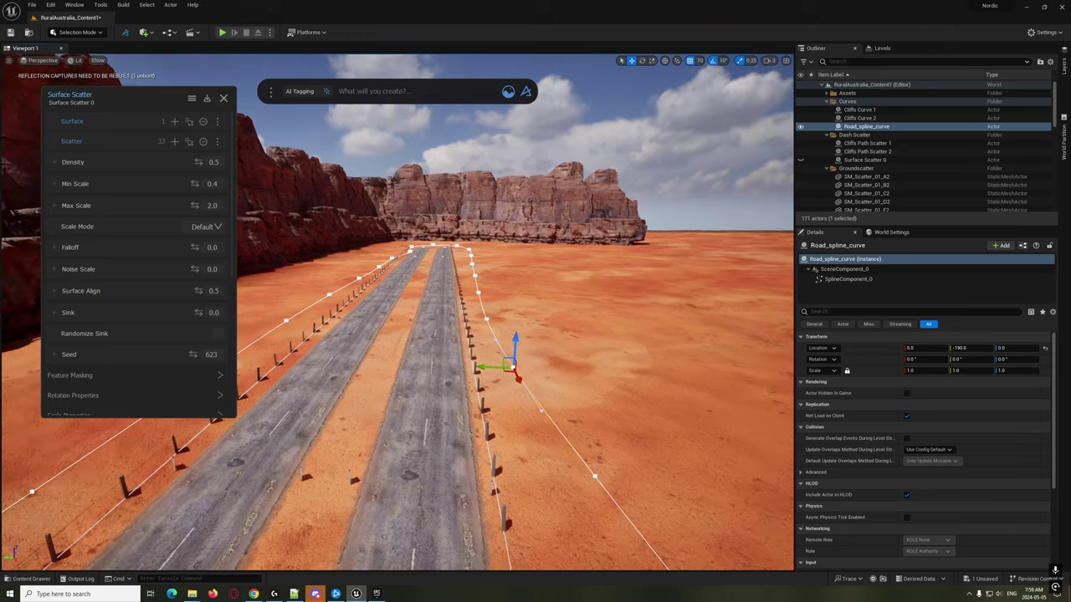
{"action": "left_click_drag", "start_coordinate": [495, 368], "coordinate": [480, 366]}
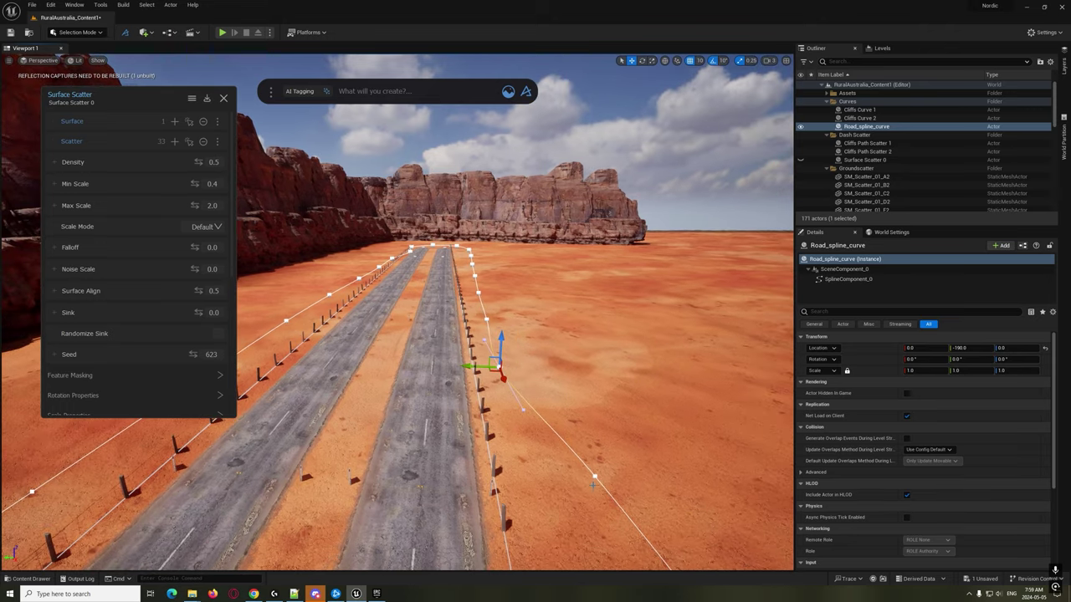
{"action": "left_click", "coordinate": [595, 478]}
{"action": "key", "text": "s"}
{"action": "right_click_drag", "start_coordinate": [595, 477], "coordinate": [587, 496]}
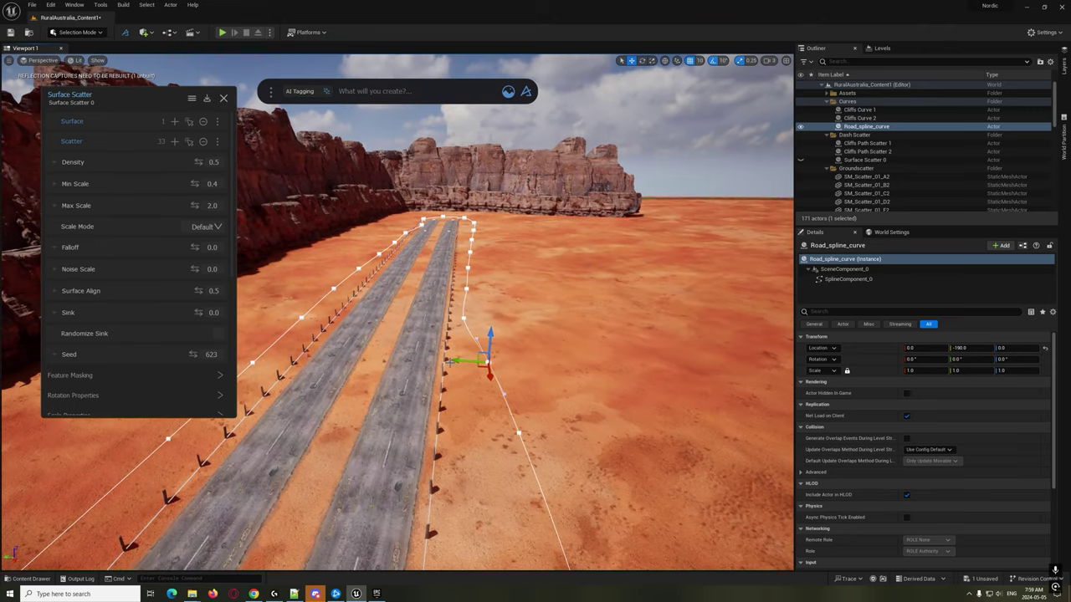
{"action": "left_click_drag", "start_coordinate": [455, 362], "coordinate": [432, 361]}
Move the following two Road_spline_curve points along the right-hand fence inward, in line with the adjusted ones.
{"action": "right_click_drag", "start_coordinate": [432, 360], "coordinate": [492, 429]}
{"action": "key", "text": "s"}
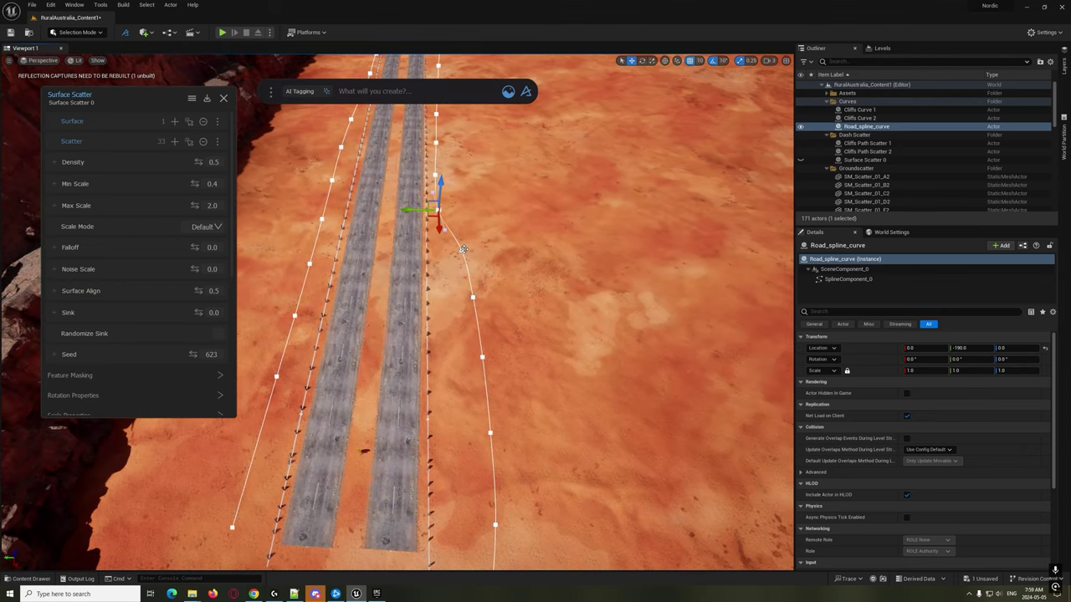
{"action": "left_click", "coordinate": [464, 250]}
{"action": "left_click_drag", "start_coordinate": [442, 252], "coordinate": [420, 249]}
{"action": "left_click", "coordinate": [472, 297]}
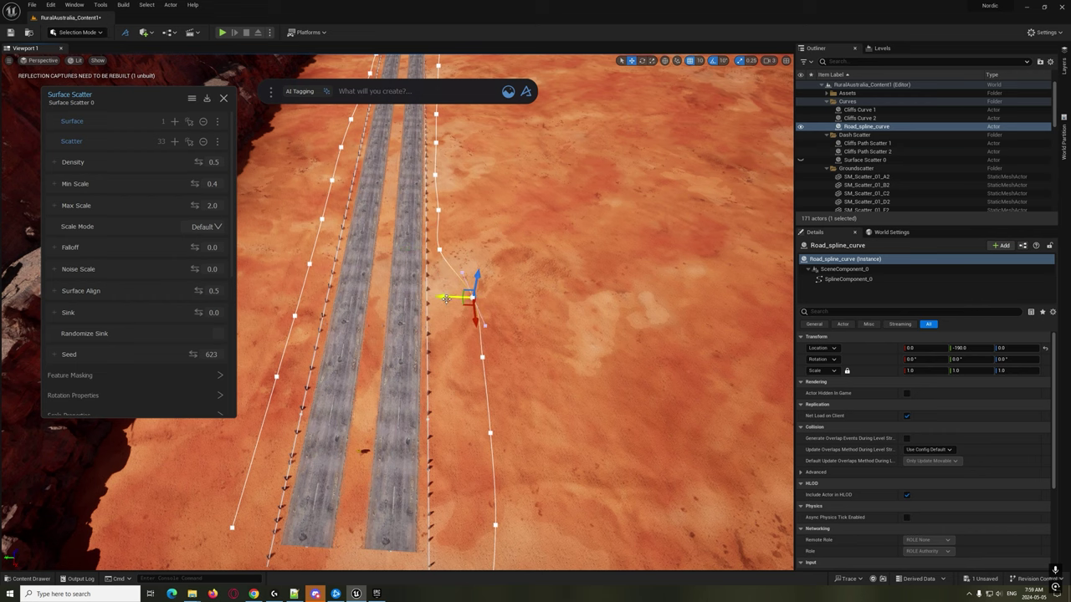
{"action": "left_click_drag", "start_coordinate": [446, 299], "coordinate": [418, 300]}
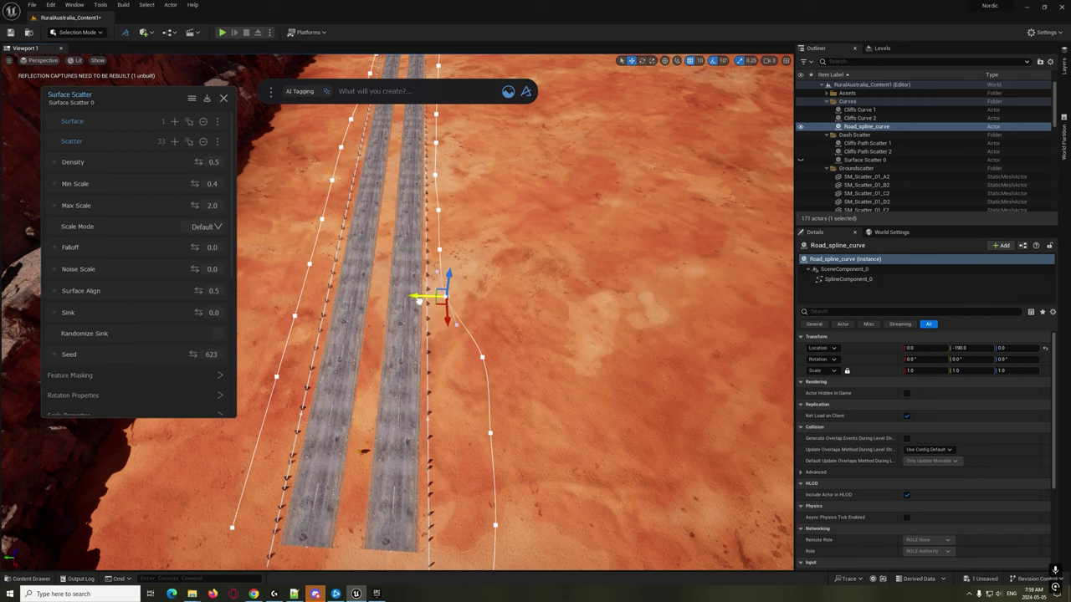
Pull the three remaining right-side Road_spline_curve points near the road's front end in toward the fence.
{"action": "left_click", "coordinate": [481, 357]}
{"action": "left_click_drag", "start_coordinate": [456, 356], "coordinate": [420, 359]}
{"action": "left_click", "coordinate": [487, 433]}
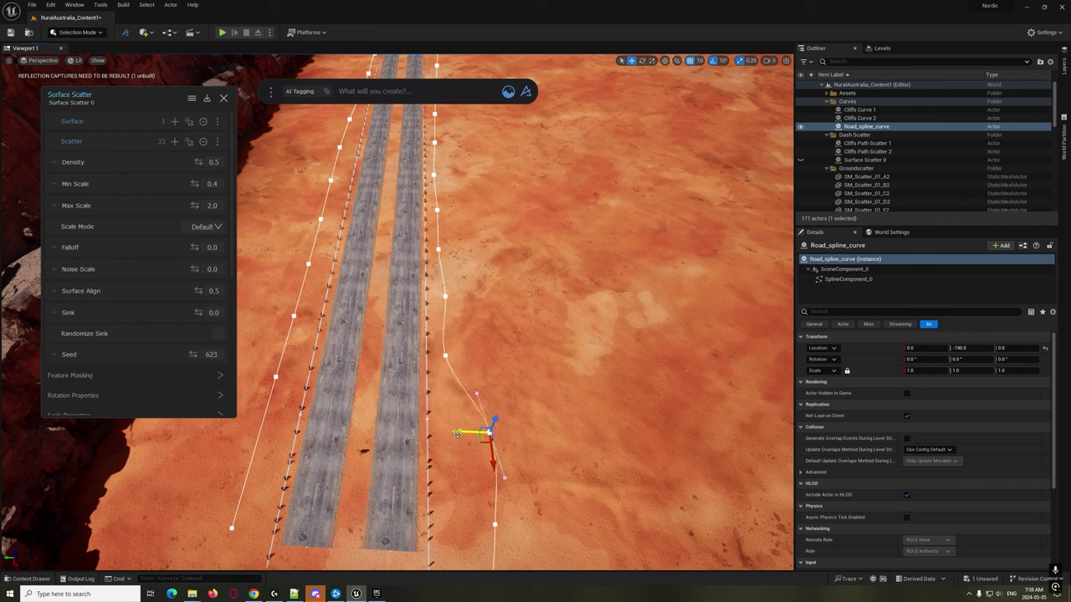
{"action": "left_click_drag", "start_coordinate": [458, 433], "coordinate": [422, 433]}
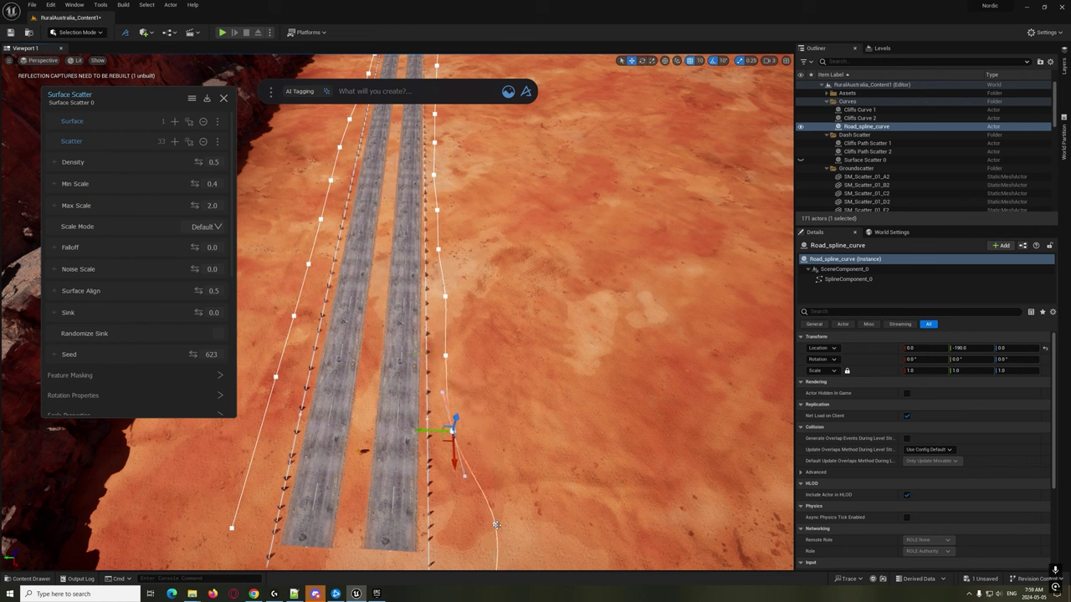
{"action": "left_click", "coordinate": [497, 526]}
{"action": "left_click_drag", "start_coordinate": [472, 525], "coordinate": [437, 528]}
Unhide Surface Scatter 0 and check the plants around the reshaped road curve.
{"action": "right_click_drag", "start_coordinate": [438, 528], "coordinate": [504, 412]}
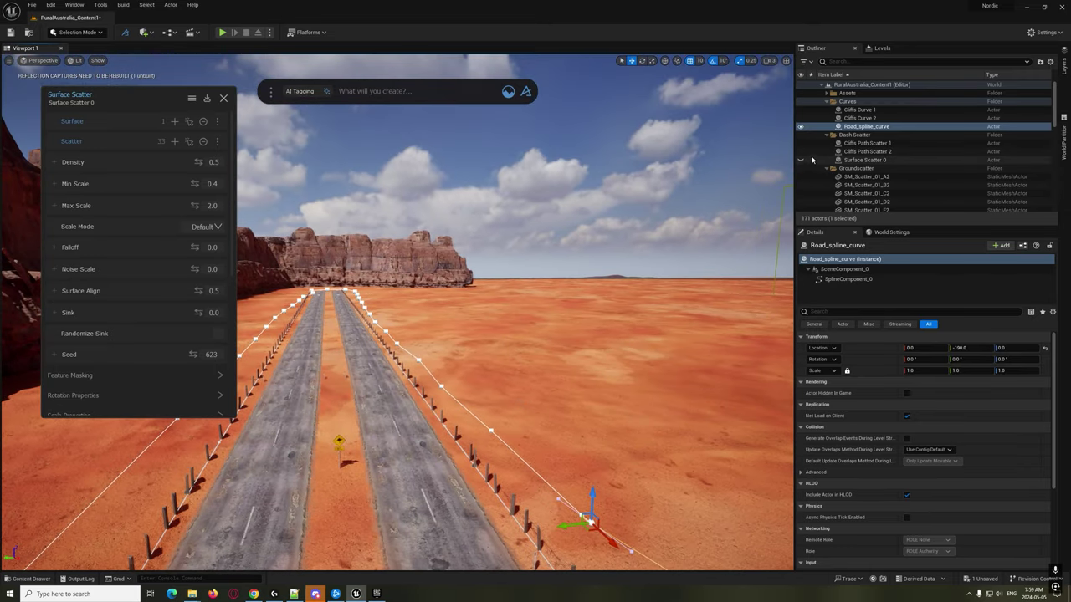
{"action": "left_click", "coordinate": [800, 161]}
{"action": "right_click_drag", "start_coordinate": [541, 248], "coordinate": [492, 311]}
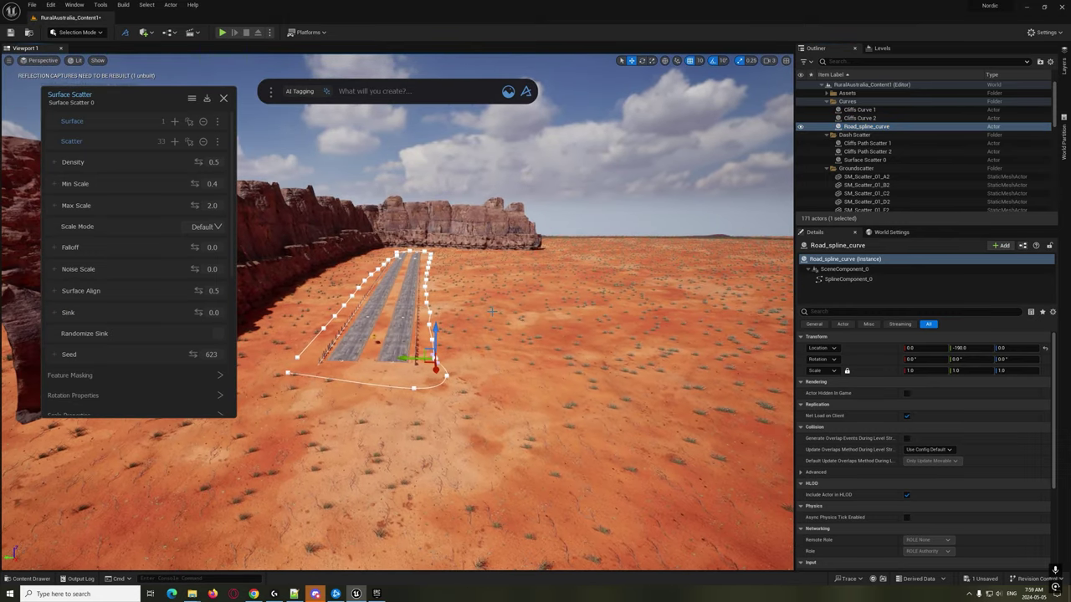
Move the corner point of Road_spline_curve beyond the right-hand road's front end inward.
{"action": "right_click_drag", "start_coordinate": [454, 385], "coordinate": [465, 403]}
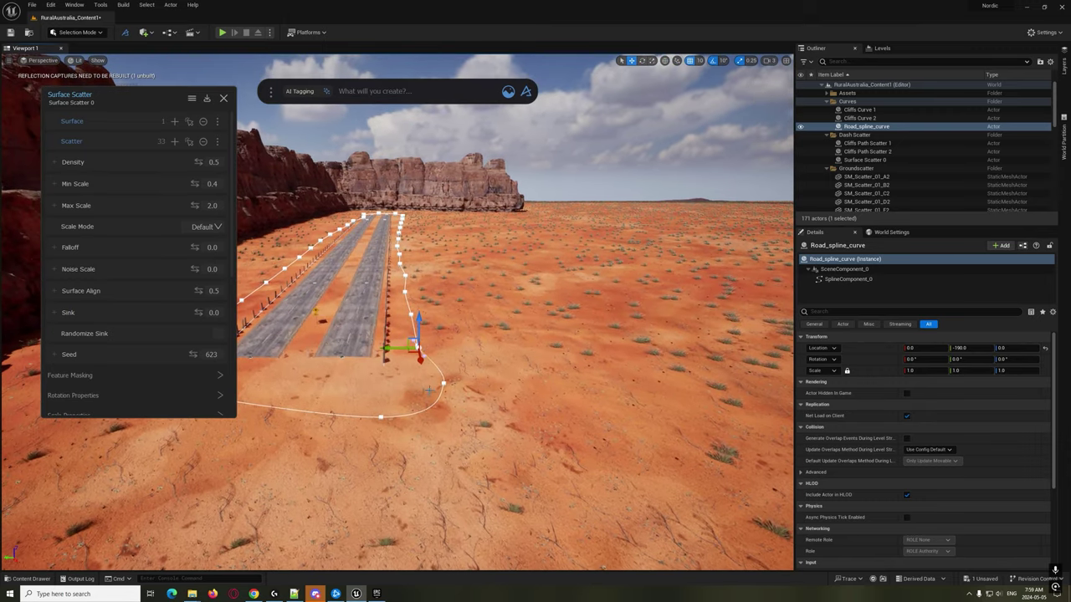
{"action": "left_click", "coordinate": [444, 383]}
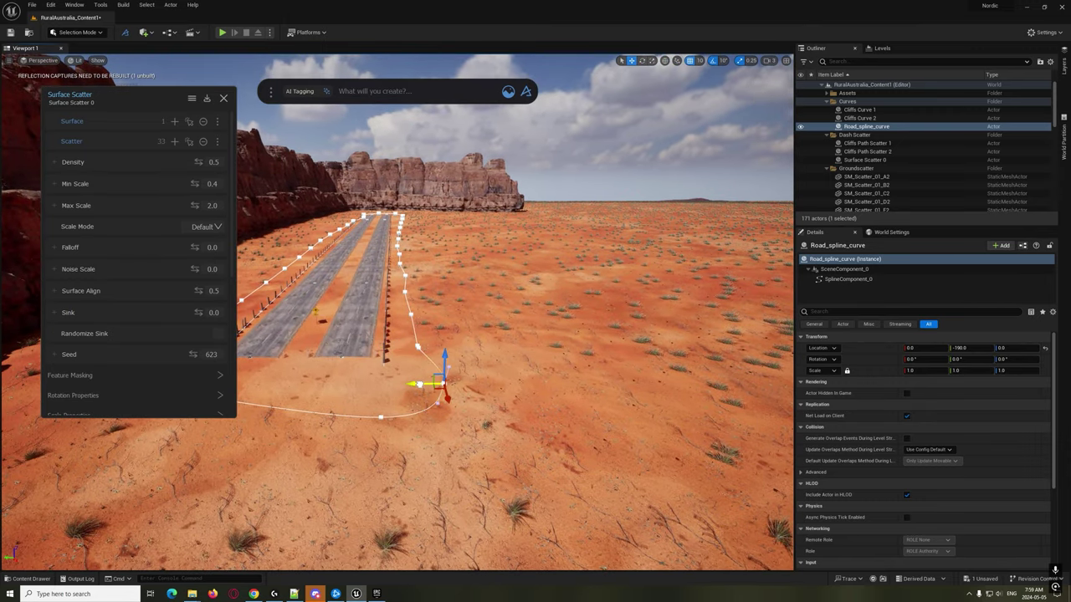
{"action": "left_click_drag", "start_coordinate": [418, 384], "coordinate": [390, 386]}
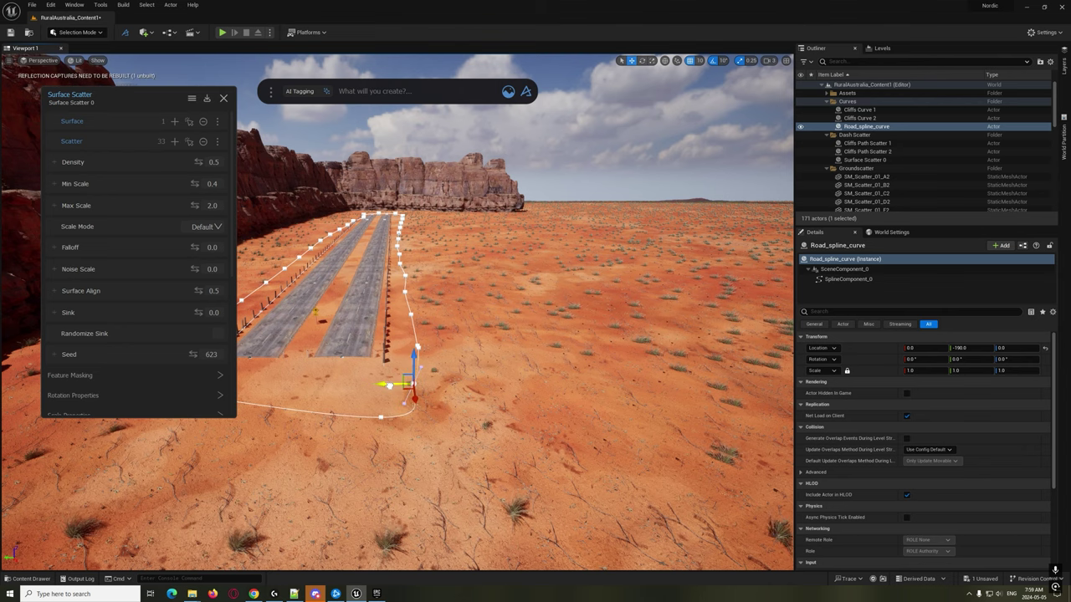